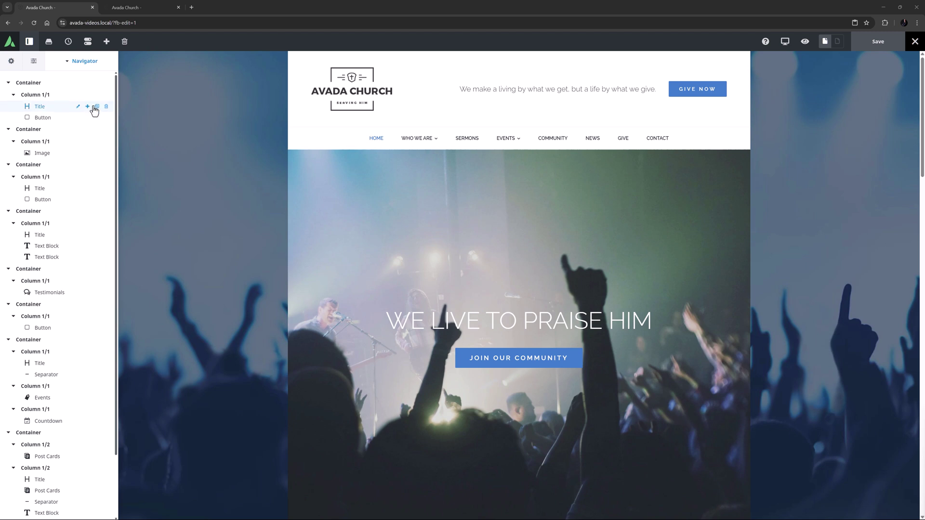
Open the Global Options Layout section showing the Boxed 1280px site layout
{"action": "left_click", "coordinate": [12, 62]}
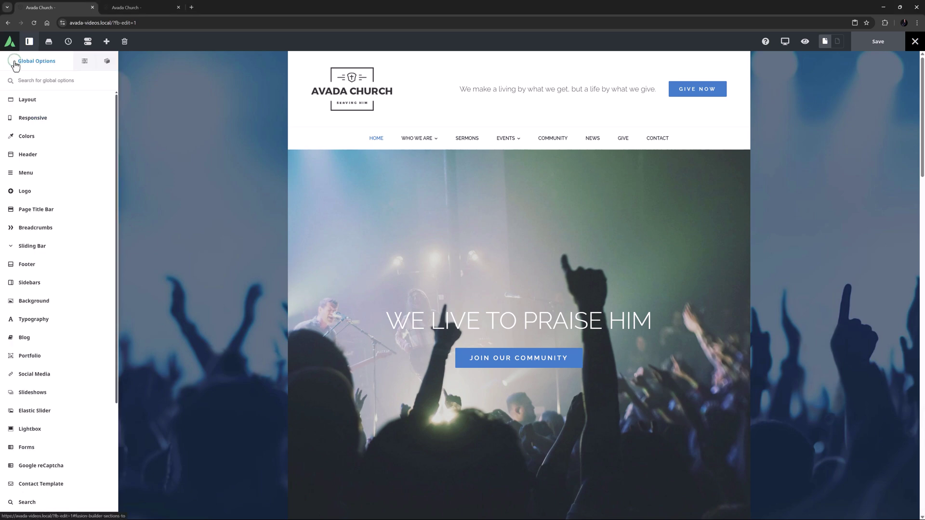
{"action": "left_click", "coordinate": [25, 99]}
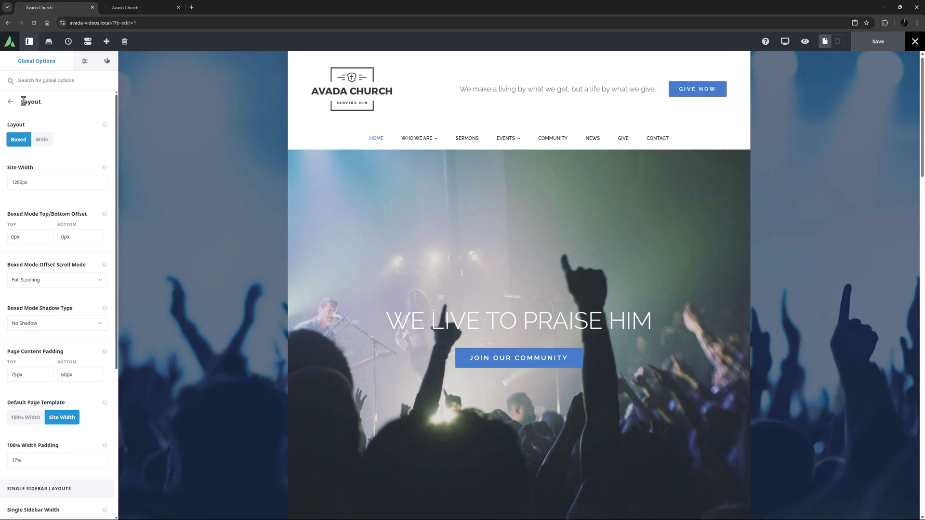
{"action": "left_click", "coordinate": [125, 8]}
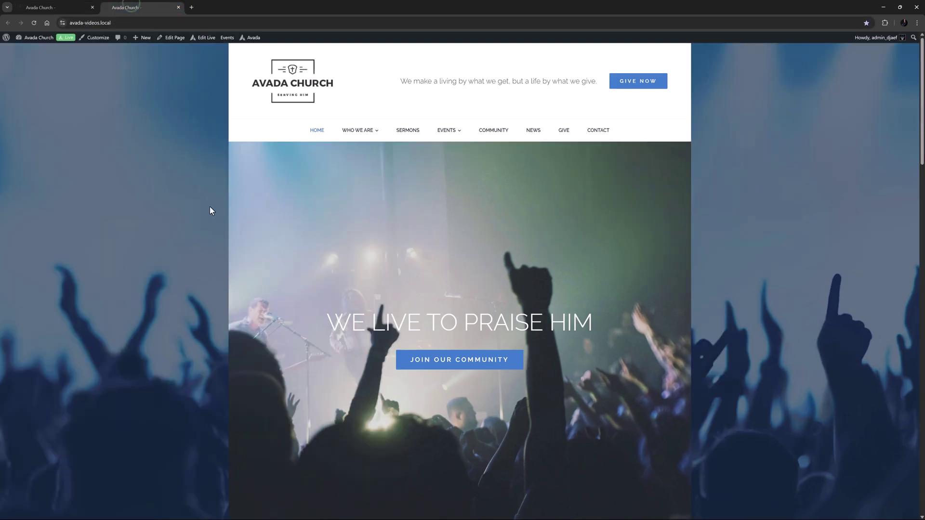
{"action": "right_click", "coordinate": [210, 208]}
{"action": "left_click", "coordinate": [237, 366]}
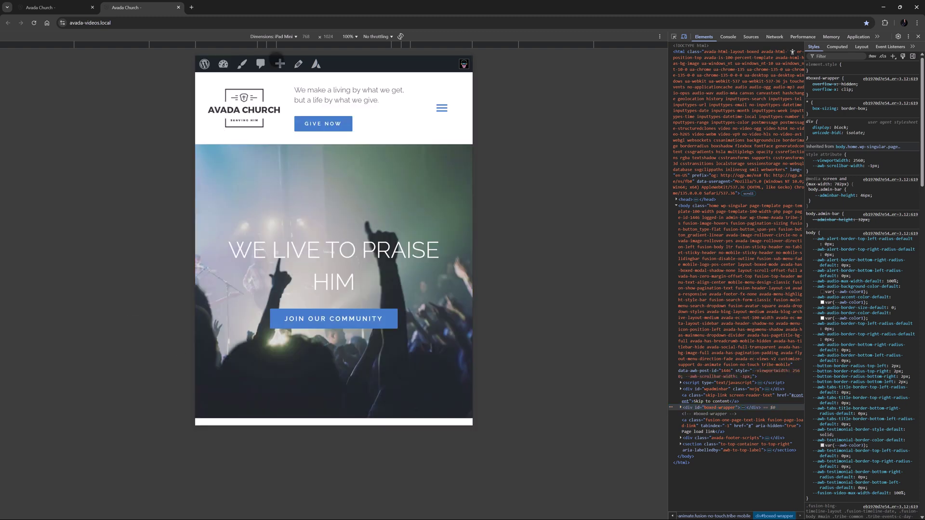
{"action": "left_click", "coordinate": [291, 36]}
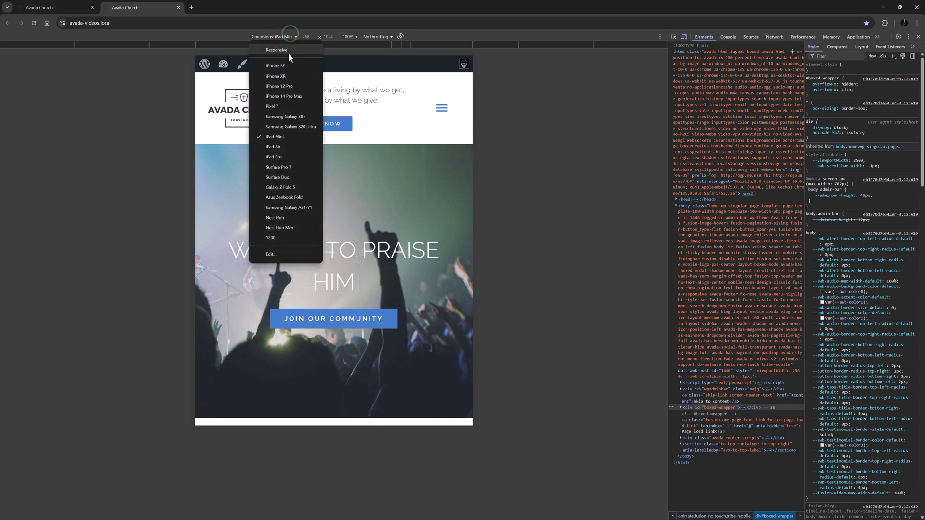
{"action": "left_click", "coordinate": [280, 156]}
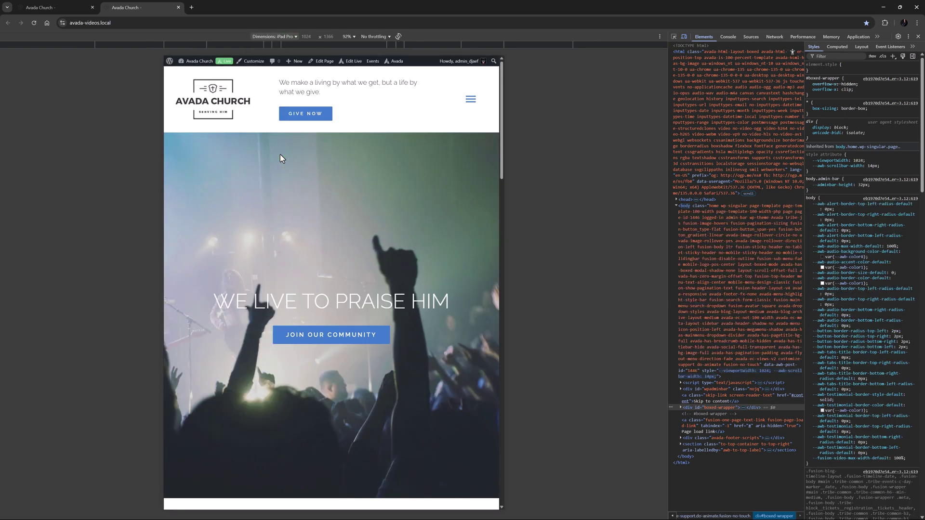
{"action": "left_click", "coordinate": [399, 37]}
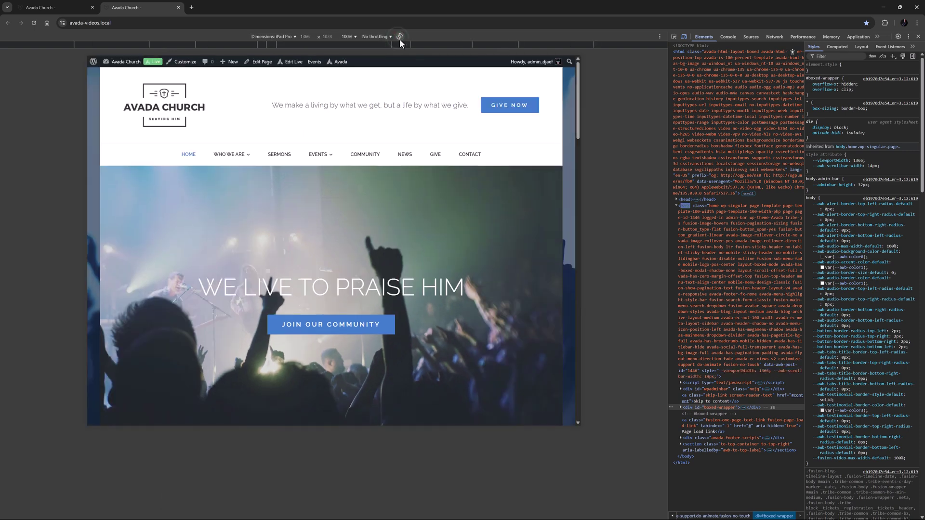
{"action": "left_click", "coordinate": [684, 37]}
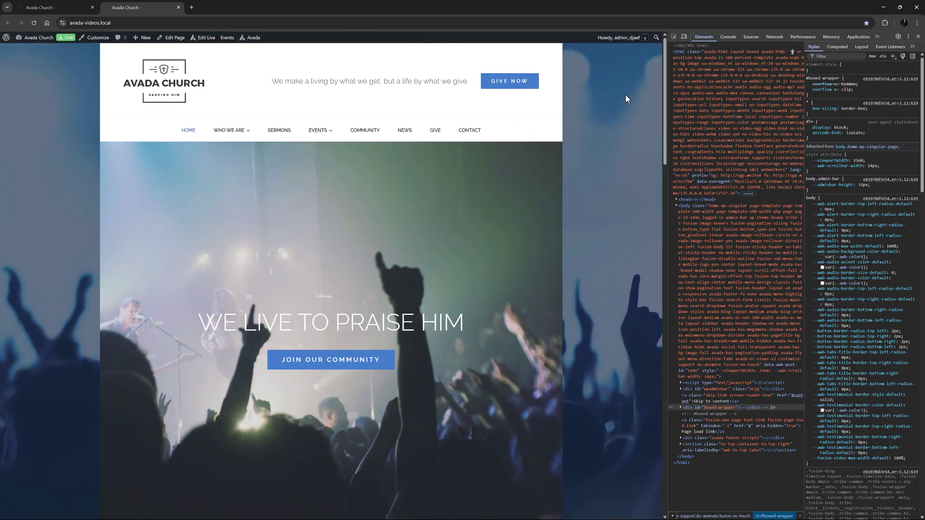
{"action": "left_click", "coordinate": [62, 8]}
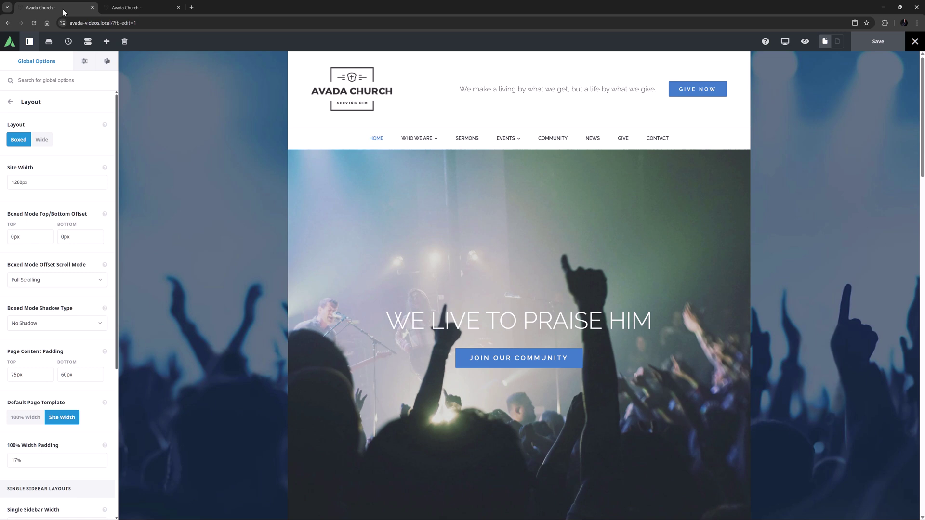
{"action": "left_click", "coordinate": [105, 447]}
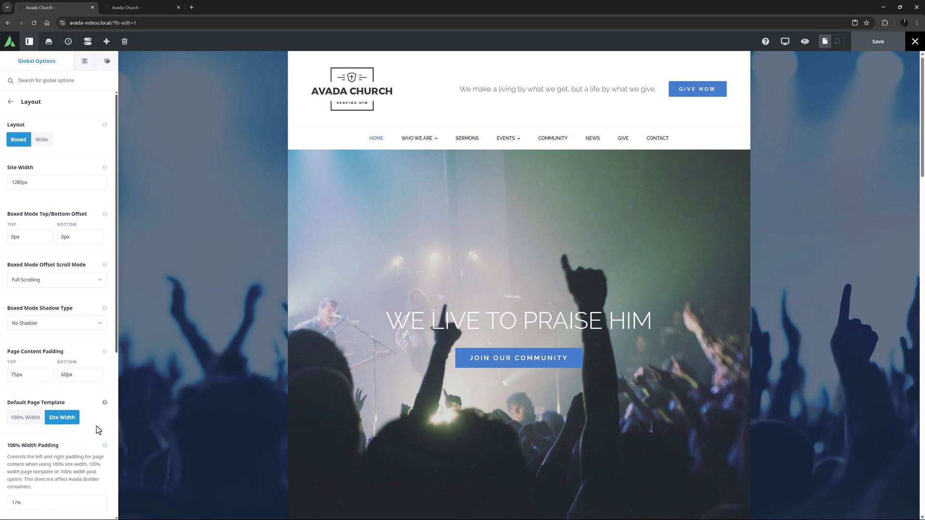
{"action": "left_click", "coordinate": [105, 446]}
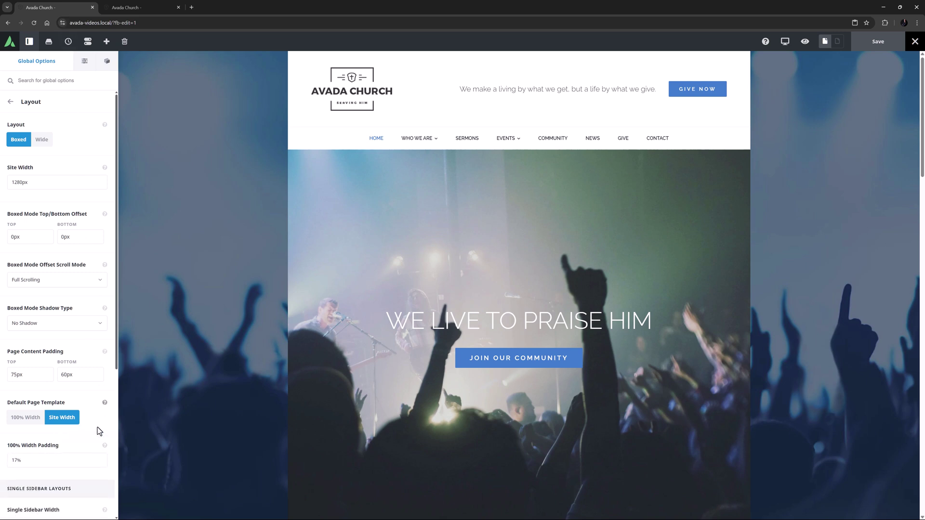
{"action": "scroll", "coordinate": [99, 430], "scroll_direction": "down", "scroll_amount": 5}
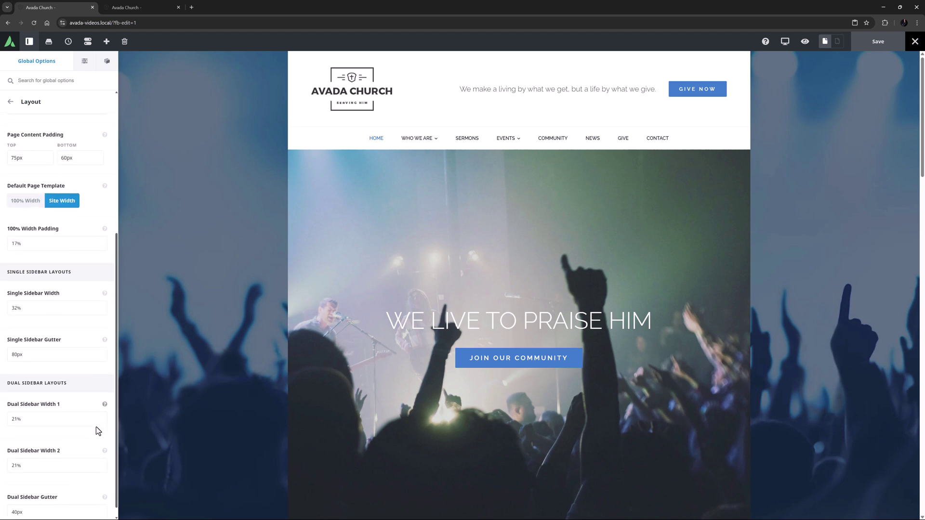
{"action": "scroll", "coordinate": [96, 427], "scroll_direction": "up", "scroll_amount": 5}
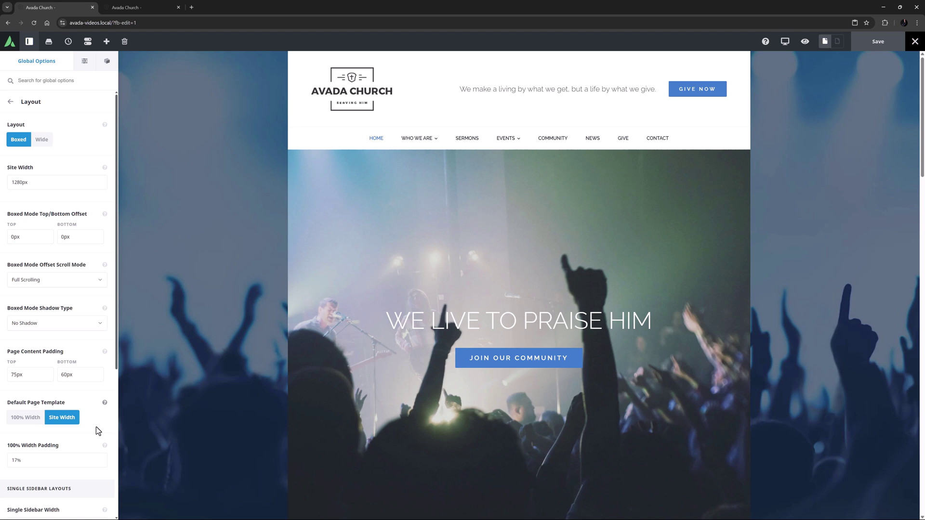
{"action": "left_click", "coordinate": [10, 101]}
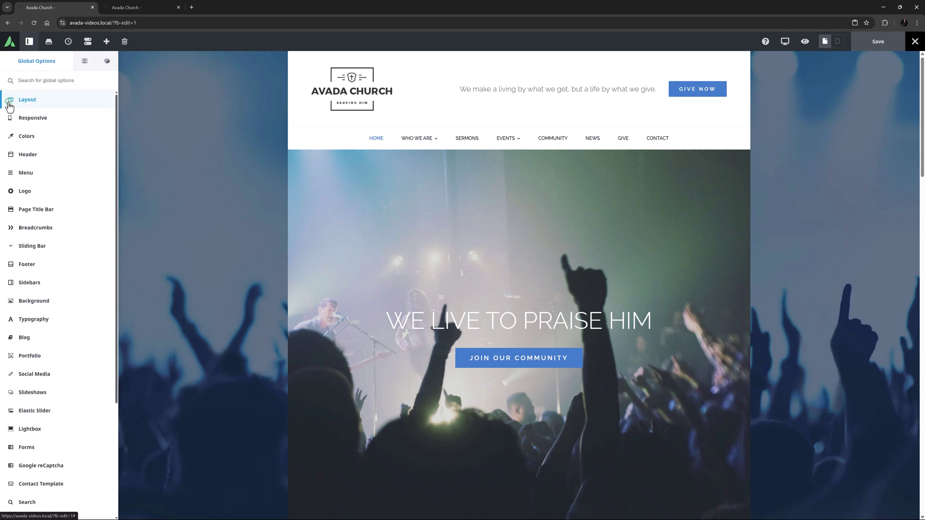
{"action": "left_click", "coordinate": [31, 301]}
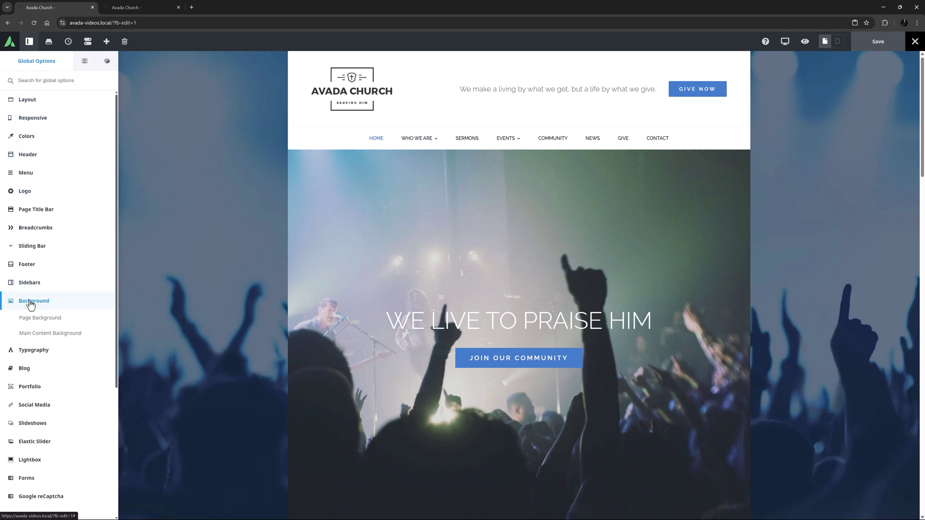
{"action": "left_click", "coordinate": [33, 318]}
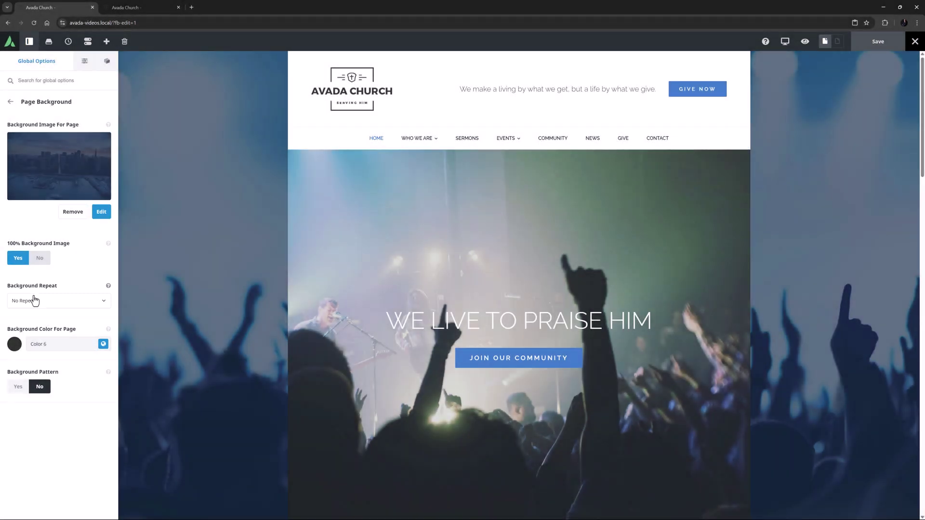
{"action": "left_click", "coordinate": [35, 301]}
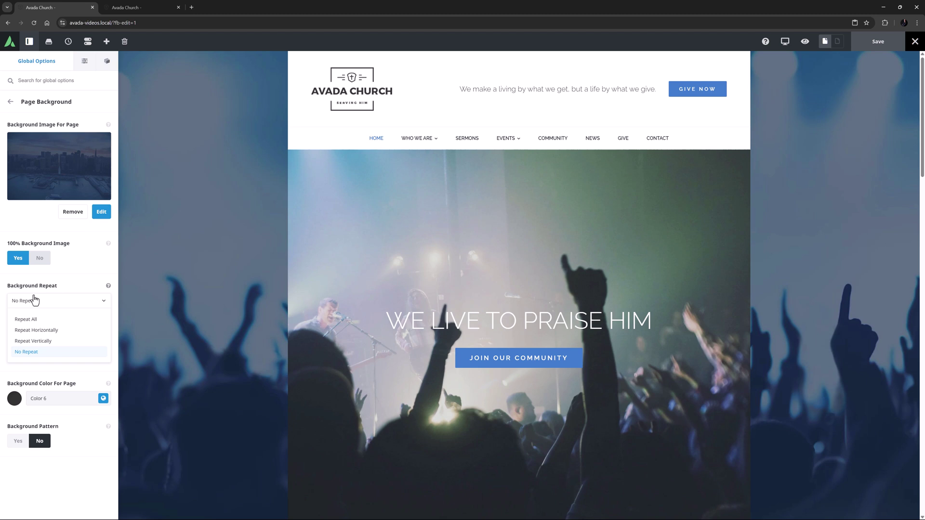
{"action": "left_click", "coordinate": [34, 301]}
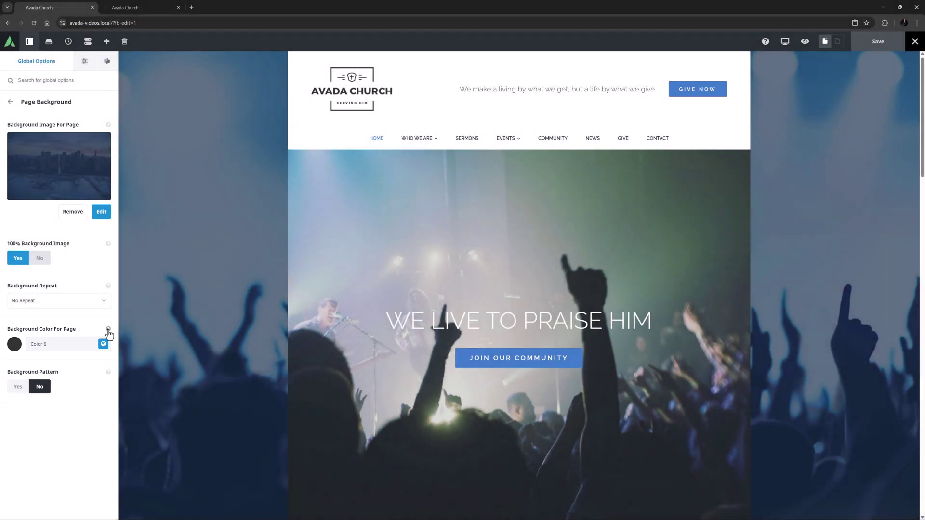
{"action": "left_click", "coordinate": [108, 331]}
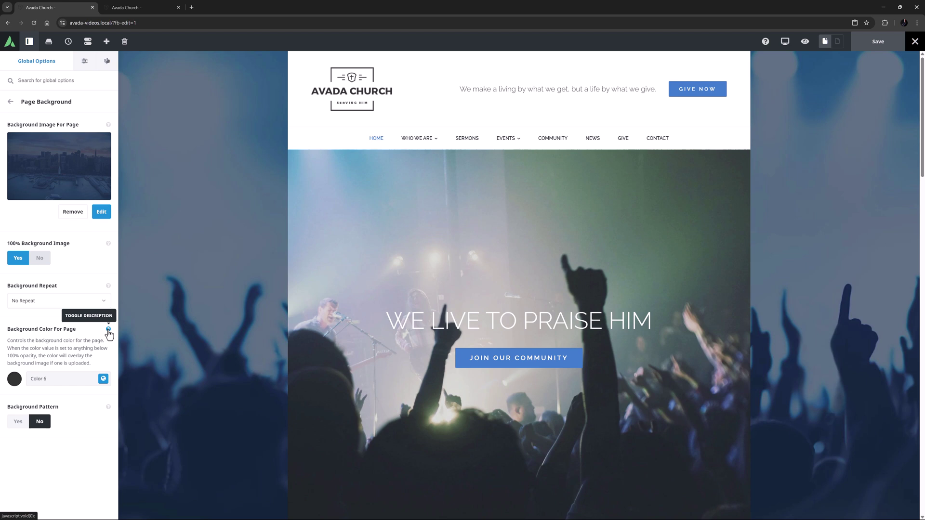
{"action": "left_click", "coordinate": [109, 331]}
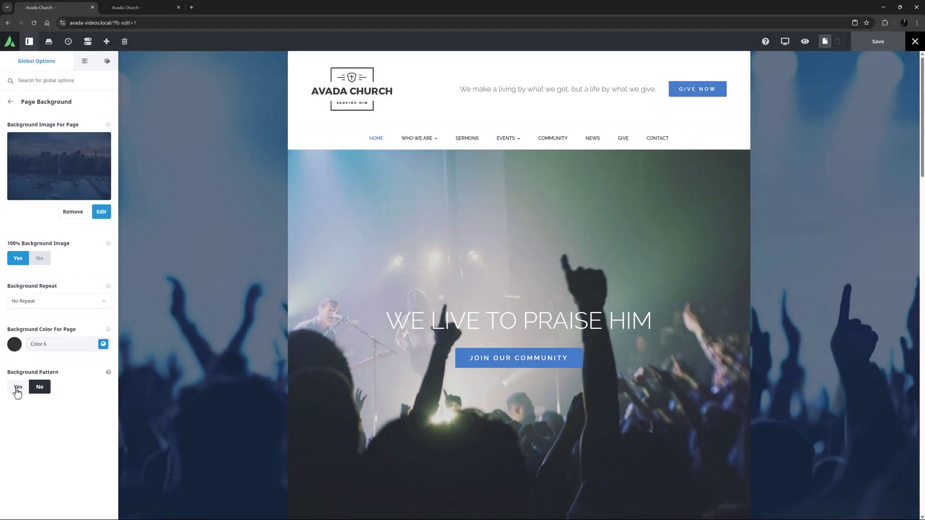
{"action": "left_click", "coordinate": [17, 388]}
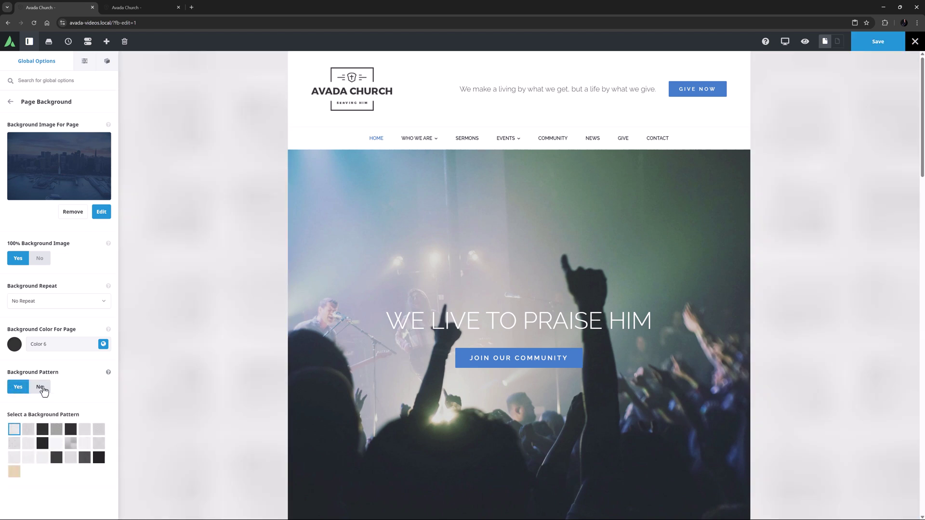
{"action": "left_click", "coordinate": [42, 390]}
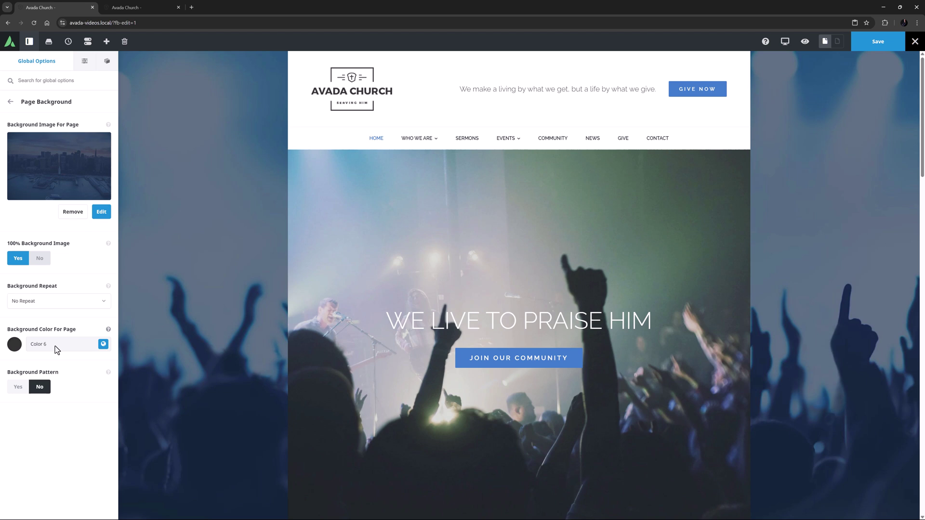
Open the home page's own Layout options, currently set to Default
{"action": "left_click", "coordinate": [84, 64]}
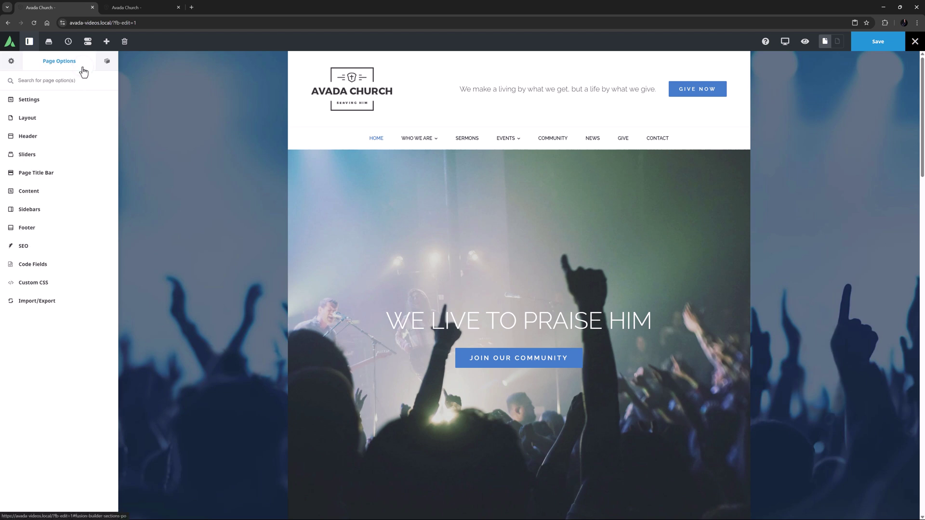
{"action": "left_click", "coordinate": [66, 118]}
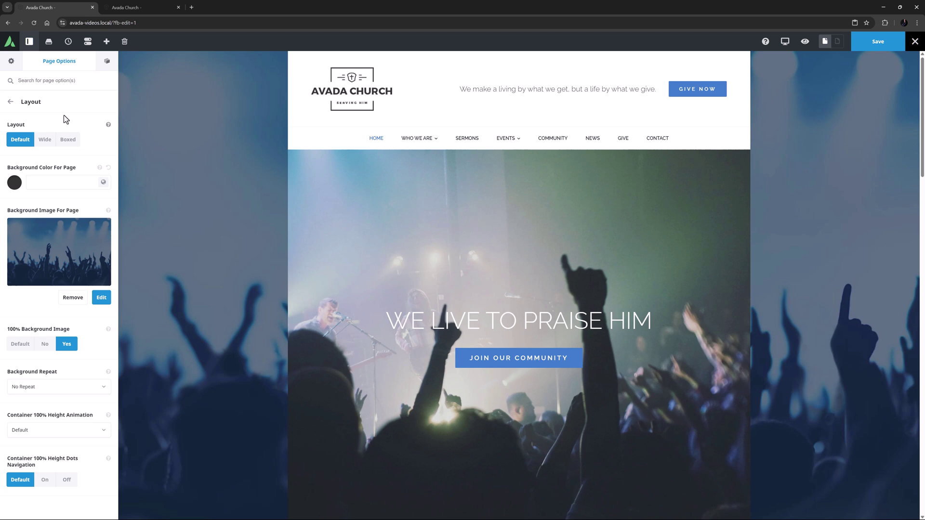
Open the global Background > Main Content Background settings, showing Color 1 and no image
{"action": "left_click", "coordinate": [11, 60]}
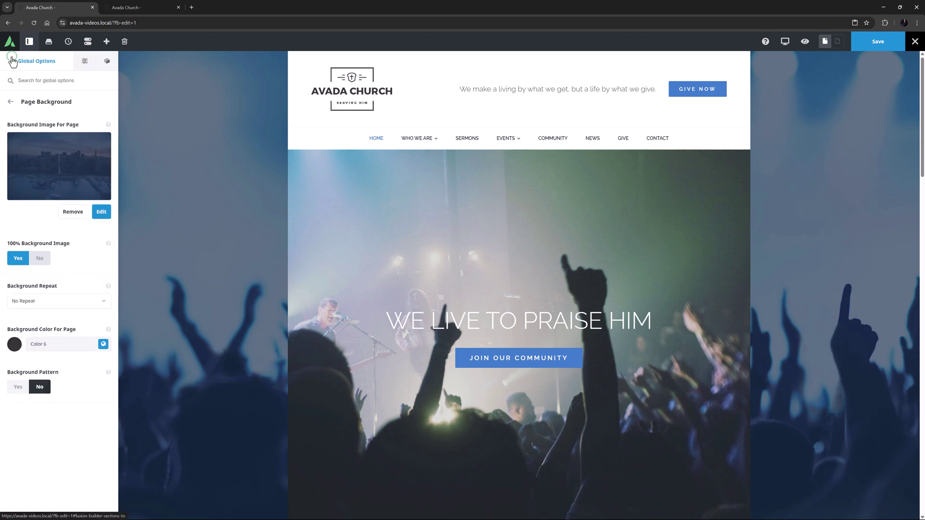
{"action": "left_click", "coordinate": [9, 104]}
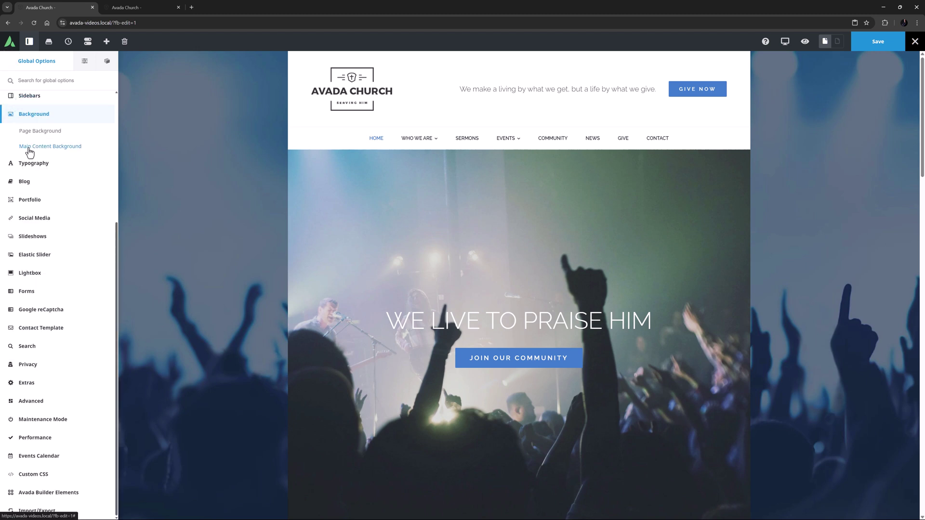
{"action": "left_click", "coordinate": [30, 149]}
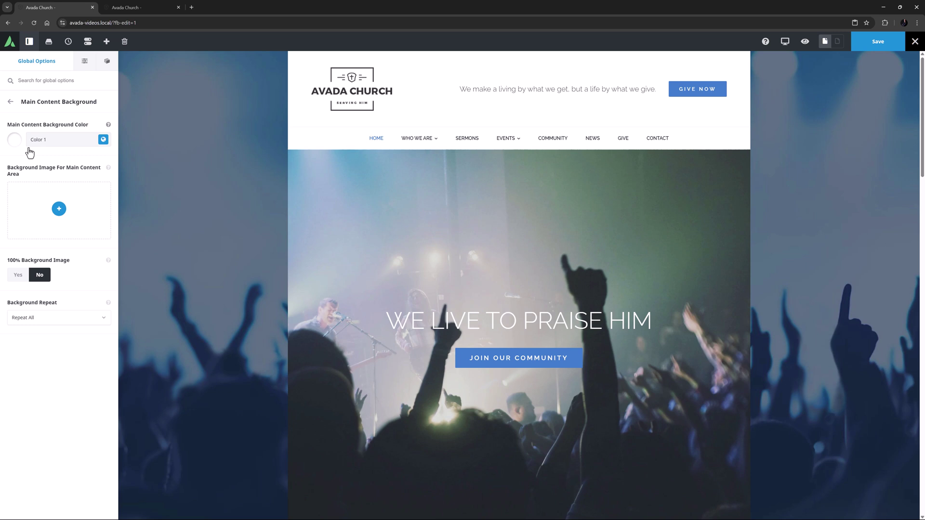
Switch the global site layout from Boxed to Wide and close the sidebar to view the page
{"action": "left_click", "coordinate": [10, 101]}
{"action": "scroll", "coordinate": [19, 144], "scroll_direction": "up", "scroll_amount": 5}
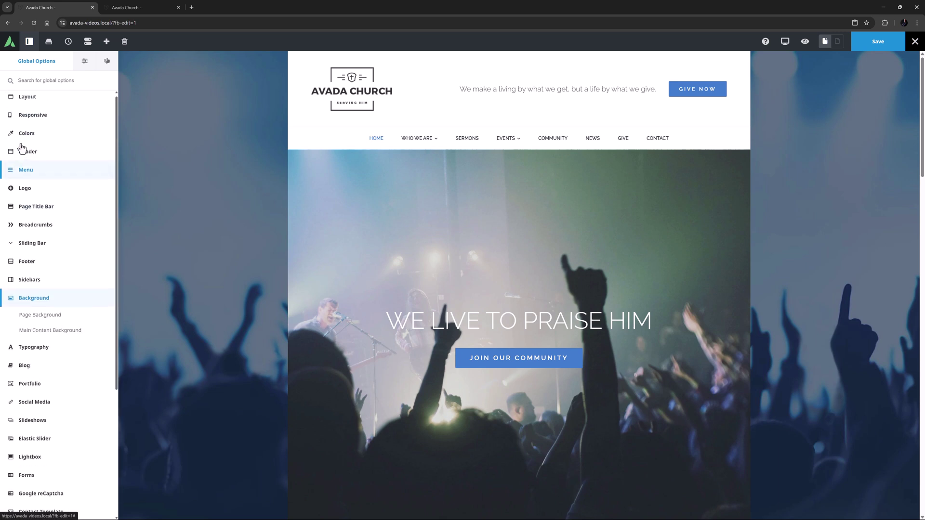
{"action": "left_click", "coordinate": [30, 100]}
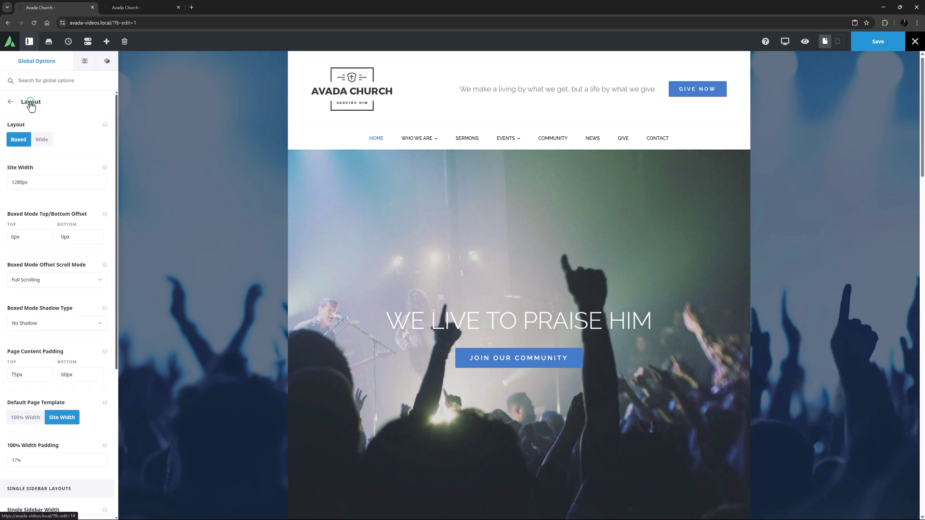
{"action": "left_click", "coordinate": [40, 140]}
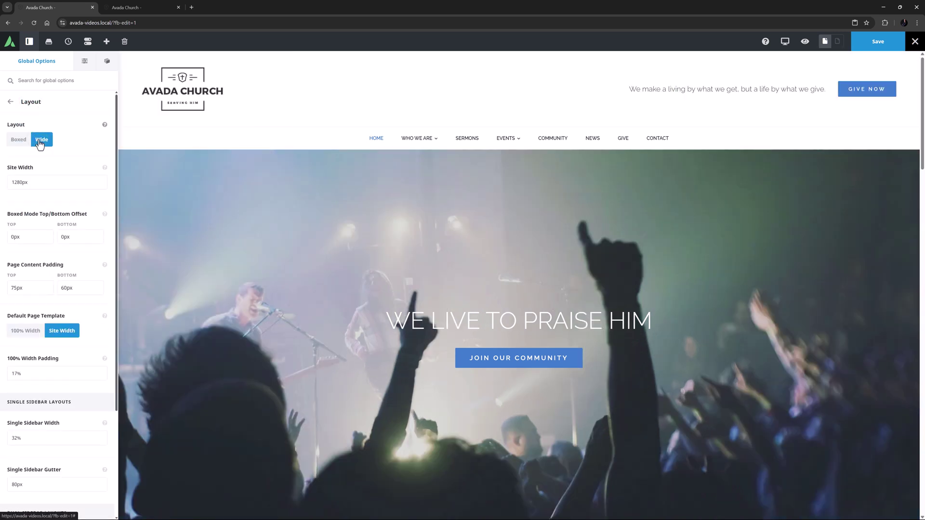
{"action": "left_click", "coordinate": [29, 41]}
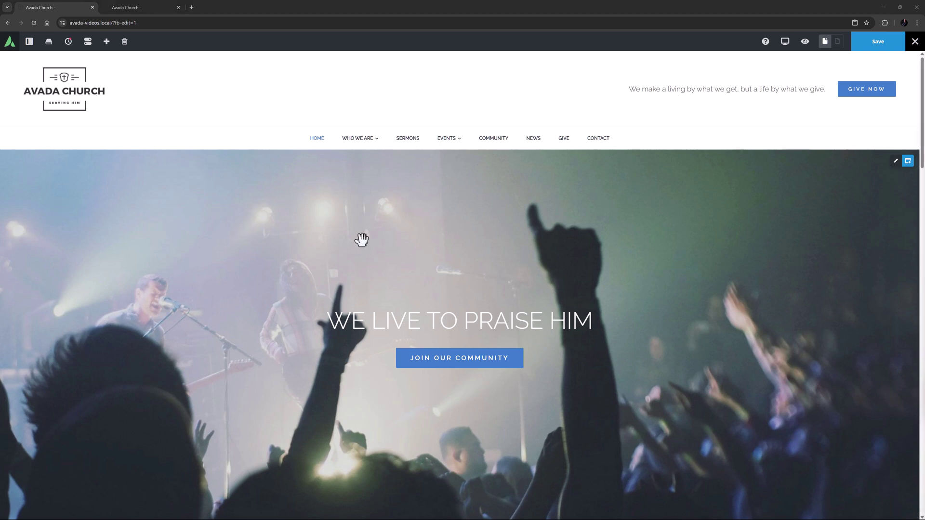
Open the Featured Post / Latest Posts container's settings, showing 100% Width interior content
{"action": "scroll", "coordinate": [363, 240], "scroll_direction": "down", "scroll_amount": 10}
{"action": "scroll", "coordinate": [364, 255], "scroll_direction": "down", "scroll_amount": 1}
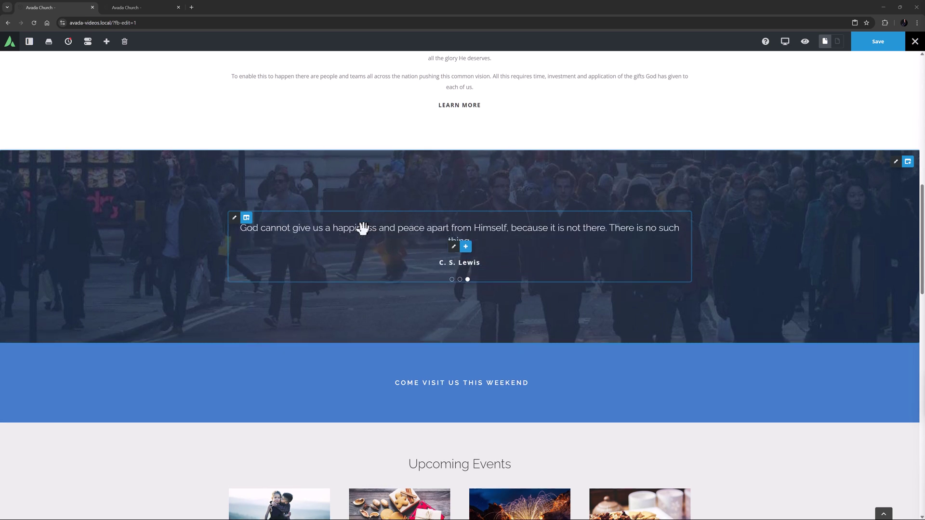
{"action": "scroll", "coordinate": [363, 228], "scroll_direction": "down", "scroll_amount": 12}
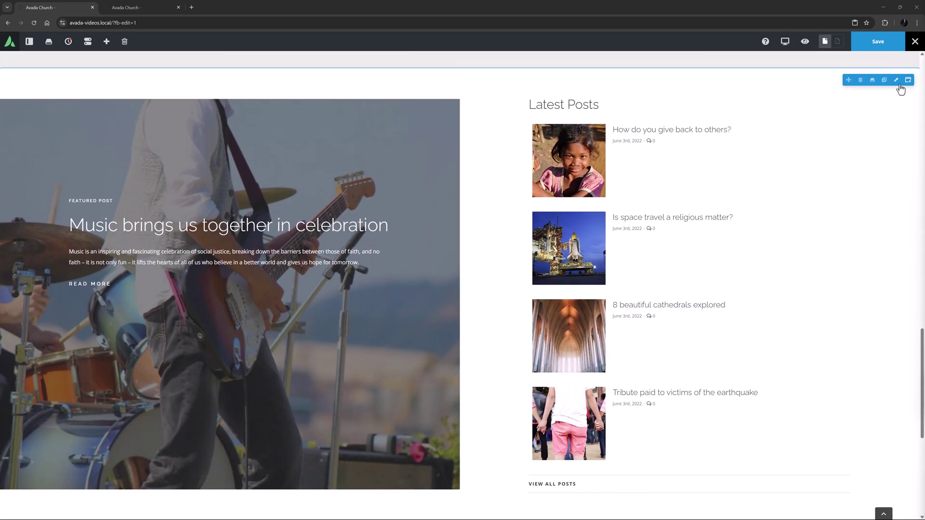
{"action": "left_click", "coordinate": [899, 85]}
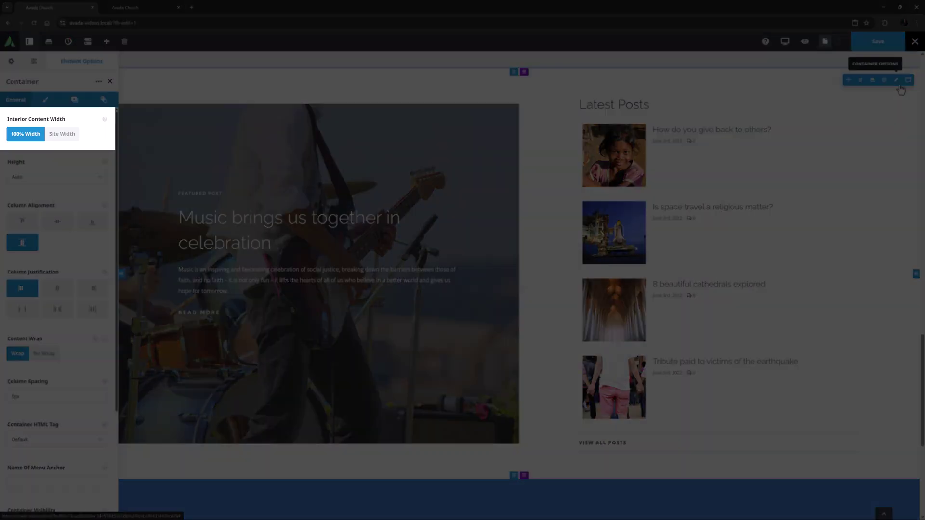